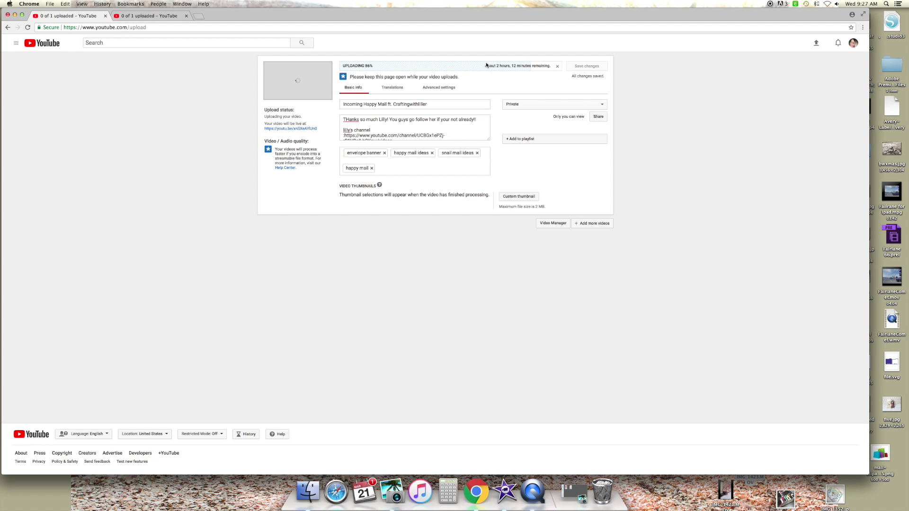
Review the upload's time remaining and keep-page-open notice, then switch to the 96% Incoming Happy Mail upload.
left_click_drag(485, 66, 544, 85)
left_click(517, 84)
left_click_drag(349, 77, 470, 81)
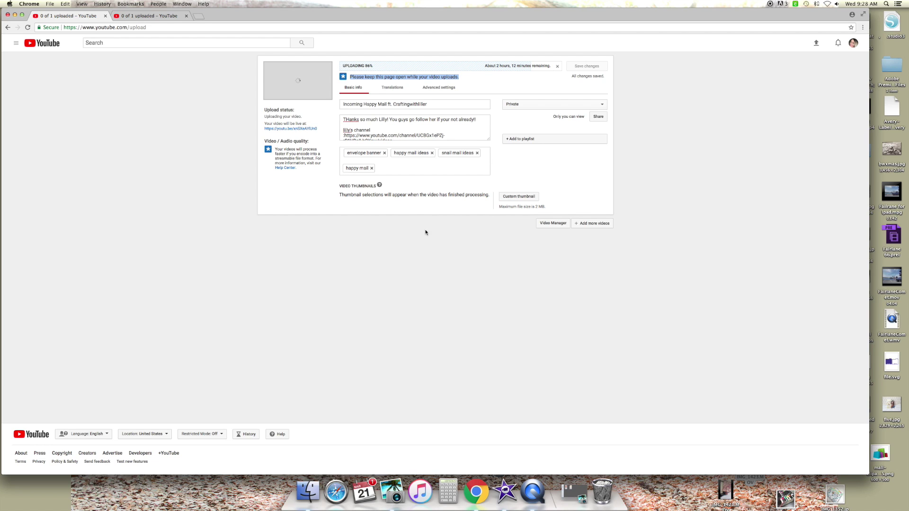
left_click(483, 94)
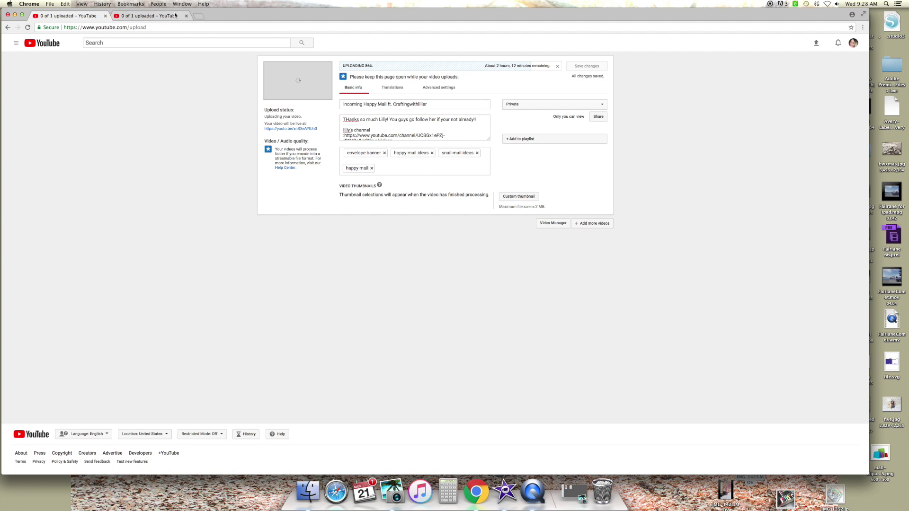
left_click(144, 19)
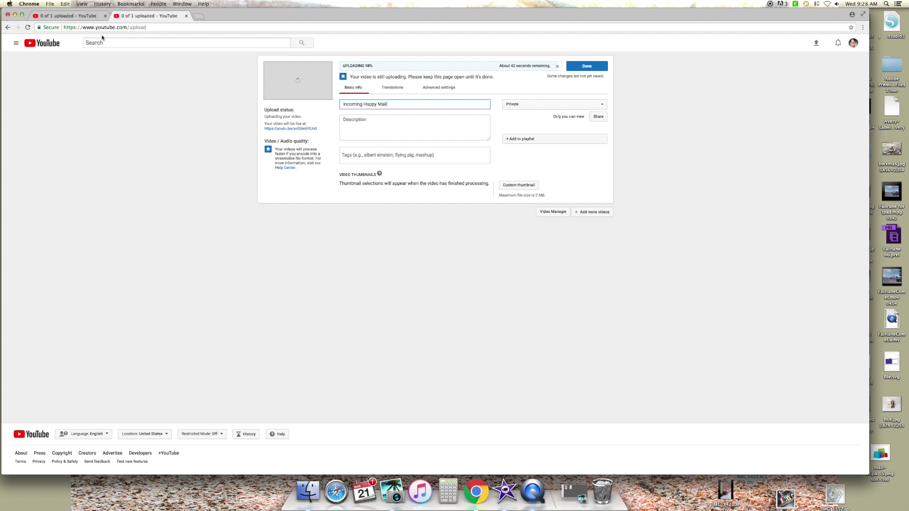
left_click(74, 17)
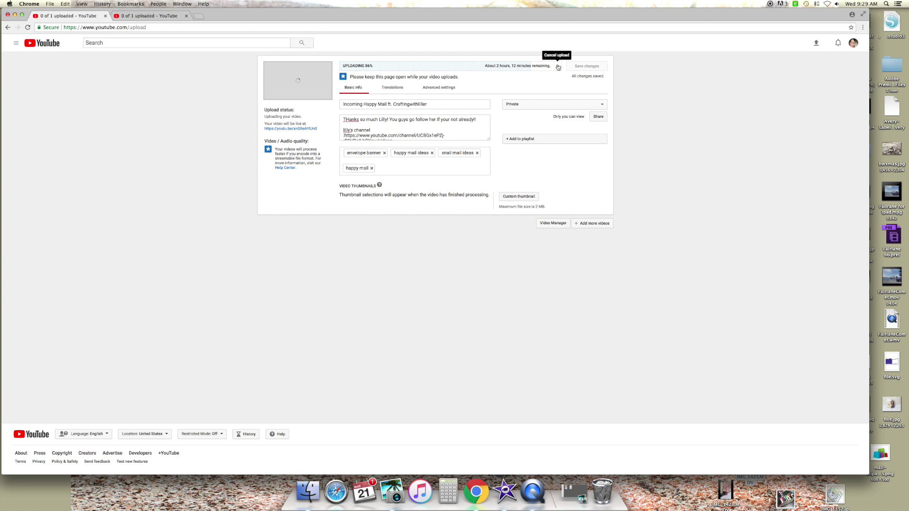
left_click(151, 16)
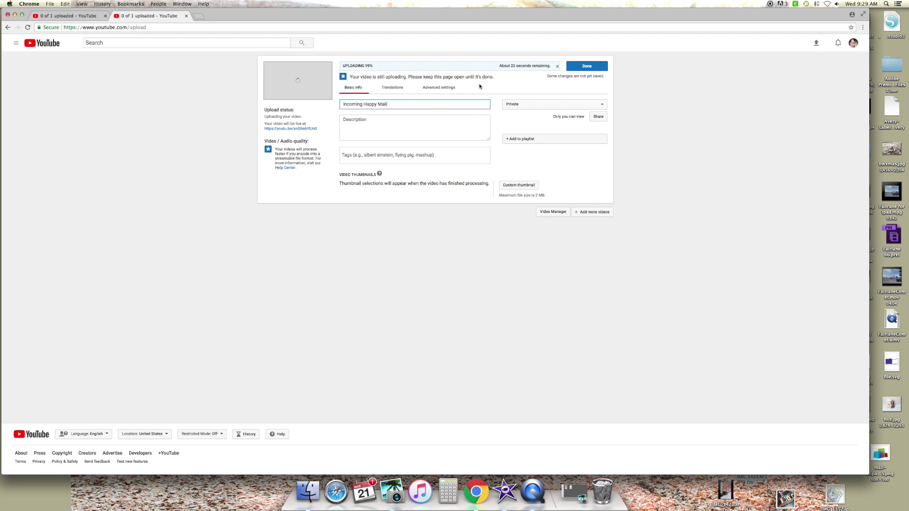
left_click(432, 129)
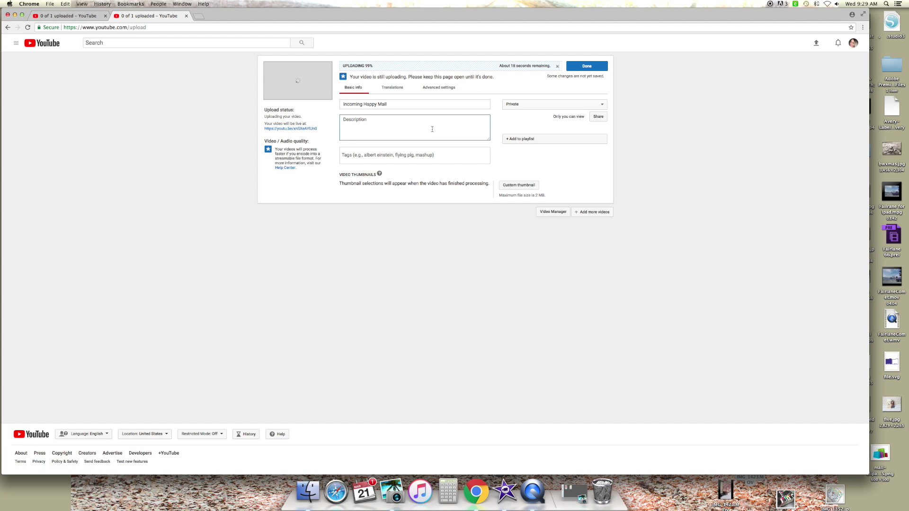
Extend the title to 'Incoming Happy Mail ft. Craftingwithliller' and save the upload details with Done.
left_click(419, 105)
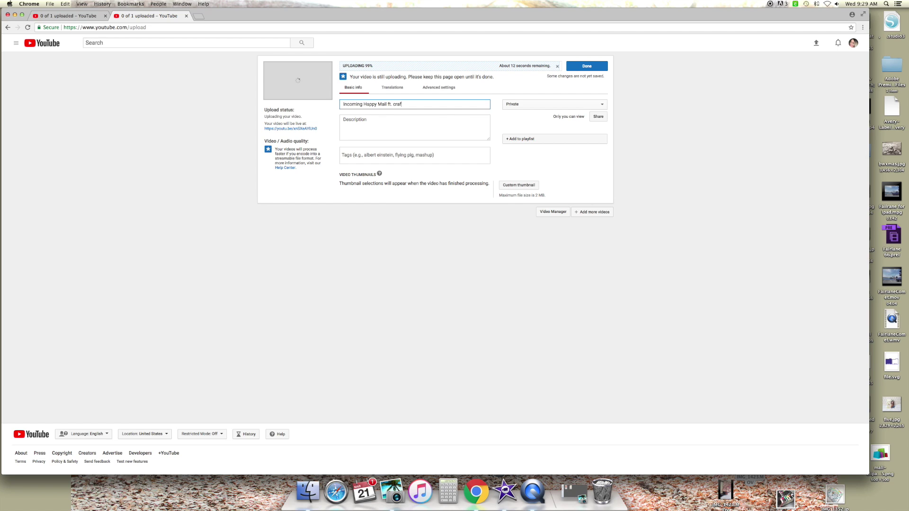
type("ft. craftingwithliller")
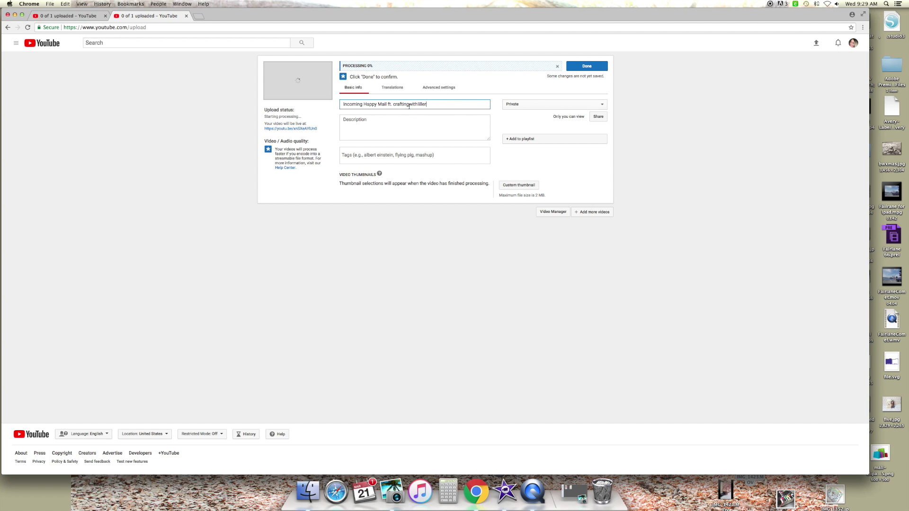
left_click(394, 104)
key("BackSpace")
type("C")
left_click(579, 69)
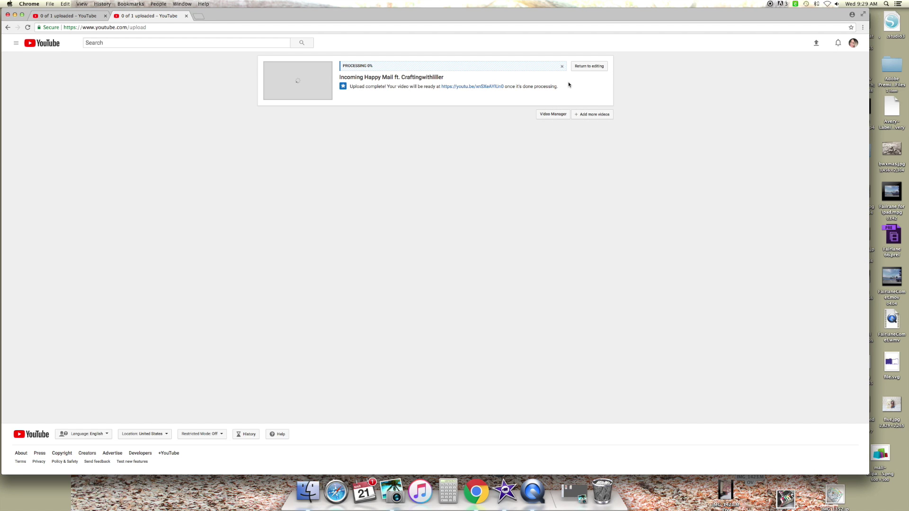
Reopen the upload's editing form, check both upload tabs, then go to Creator Studio from the account menu.
left_click(597, 67)
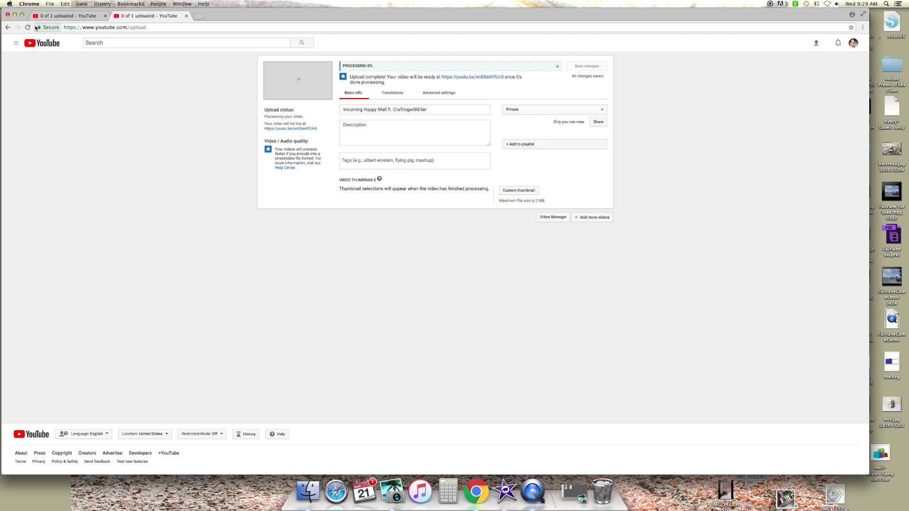
left_click(91, 16)
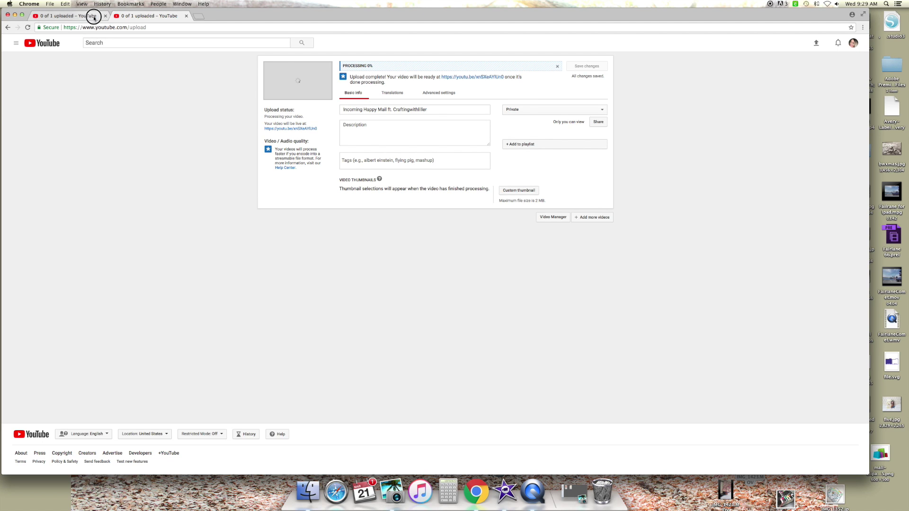
left_click(140, 18)
left_click(853, 43)
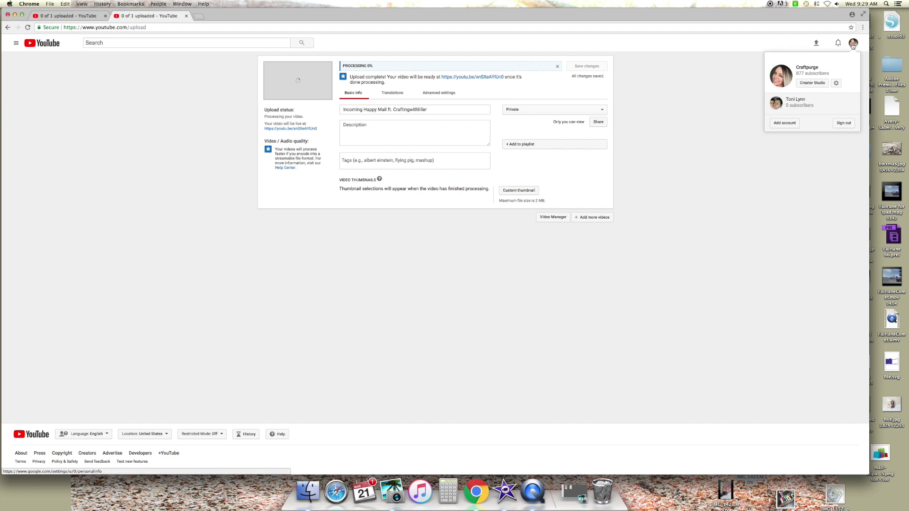
left_click(817, 83)
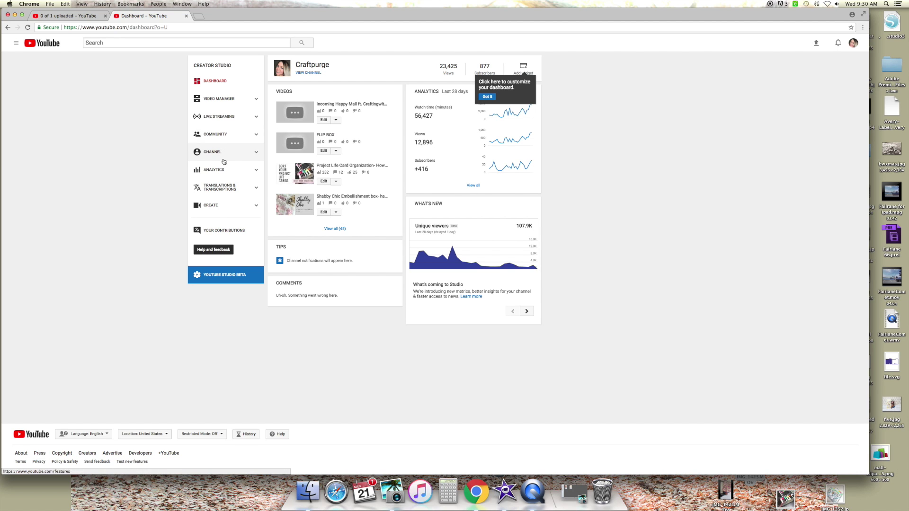
Browse the channel's video list and the Incoming Happy Mail details, checking the original upload page.
left_click(229, 102)
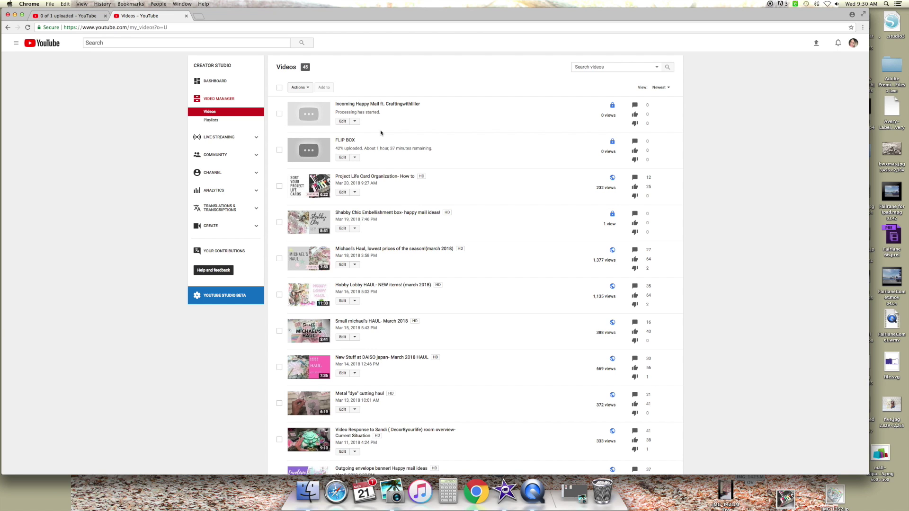
left_click(373, 105)
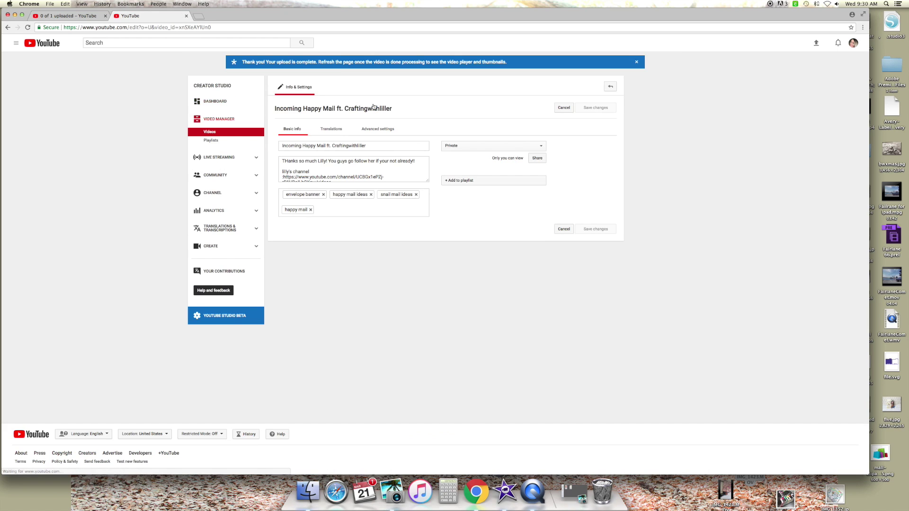
left_click(230, 122)
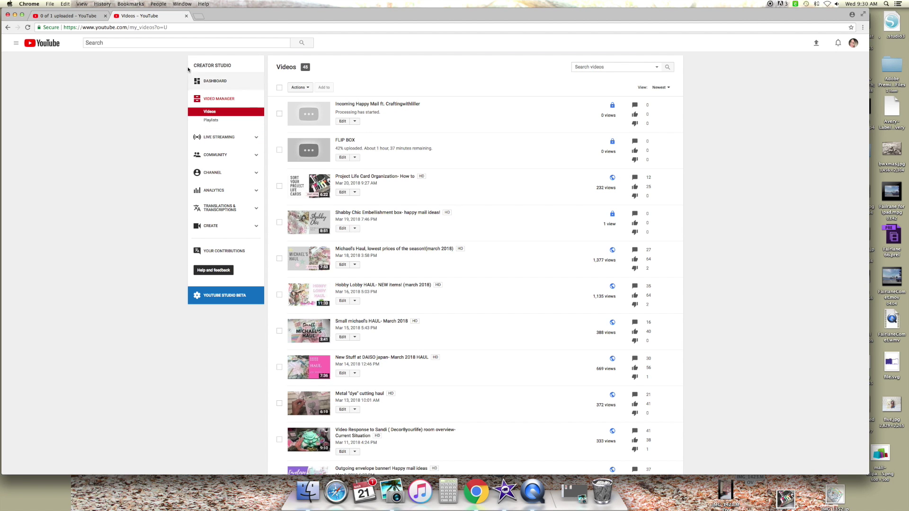
left_click(86, 19)
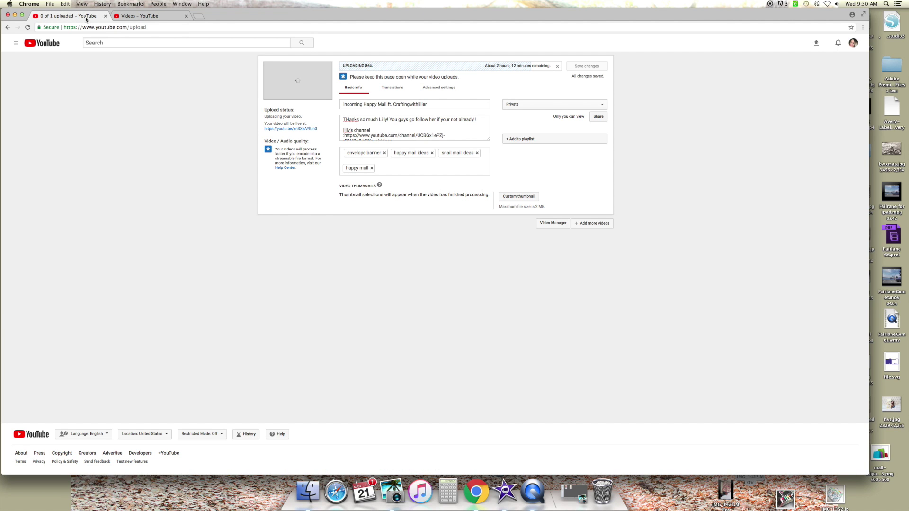
left_click(149, 16)
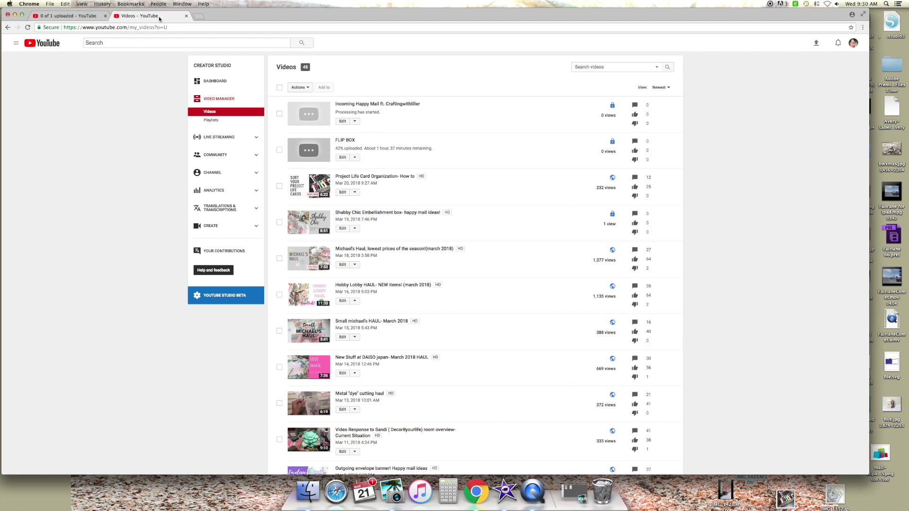
Reopen the Incoming Happy Mail details, review its description, then check the upload's 86% progress.
left_click(370, 105)
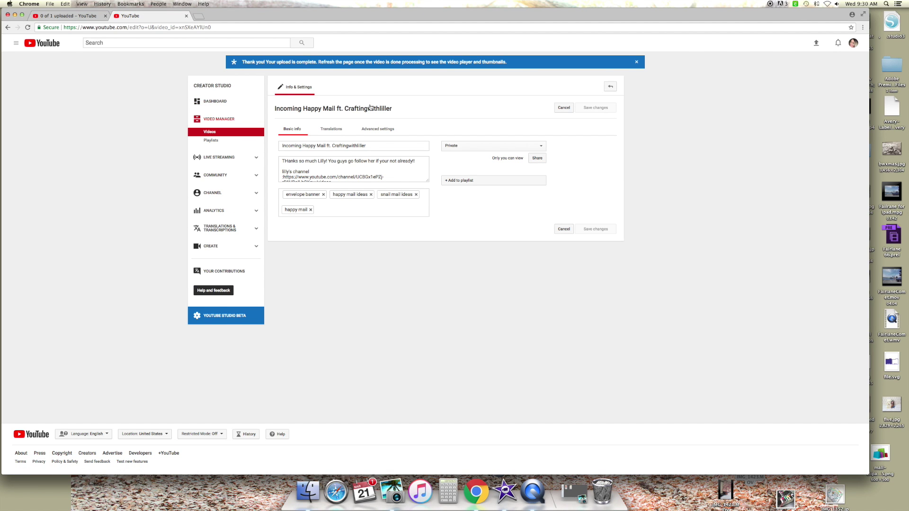
scroll(317, 174, "down", 2)
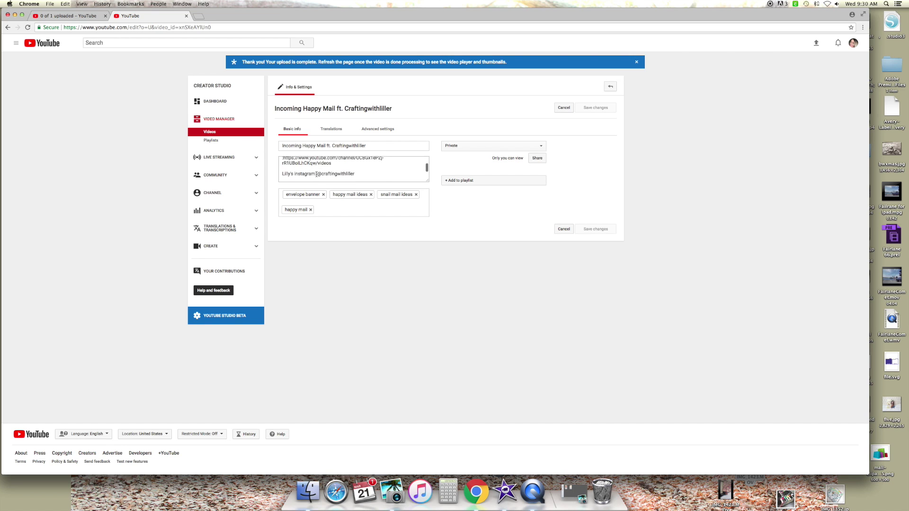
scroll(316, 174, "up", 3)
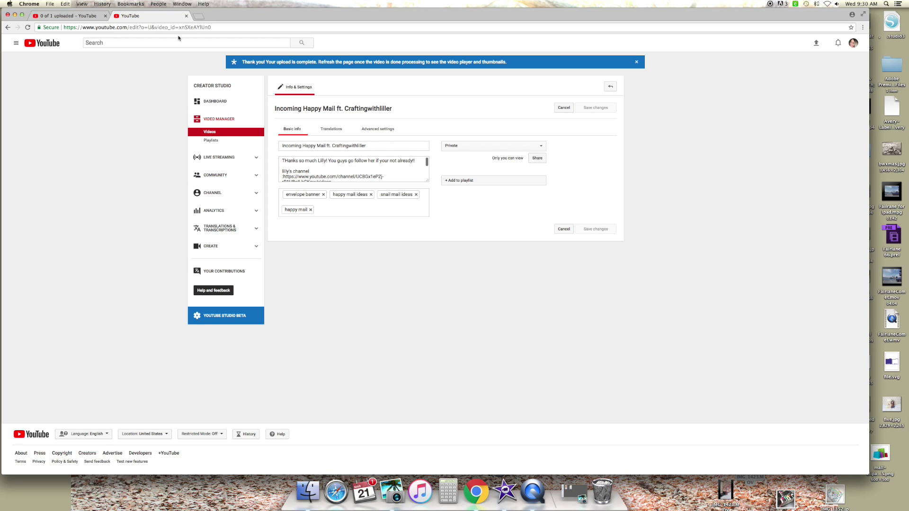
left_click(7, 27)
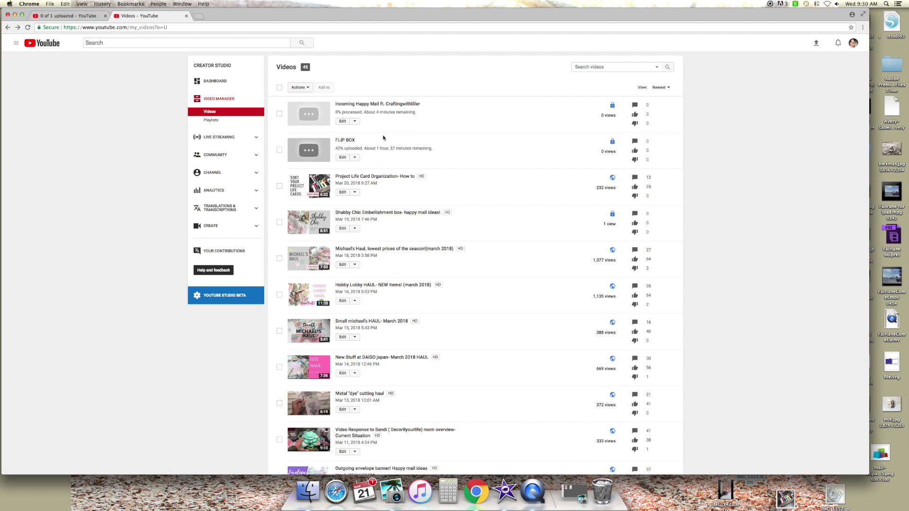
left_click(63, 18)
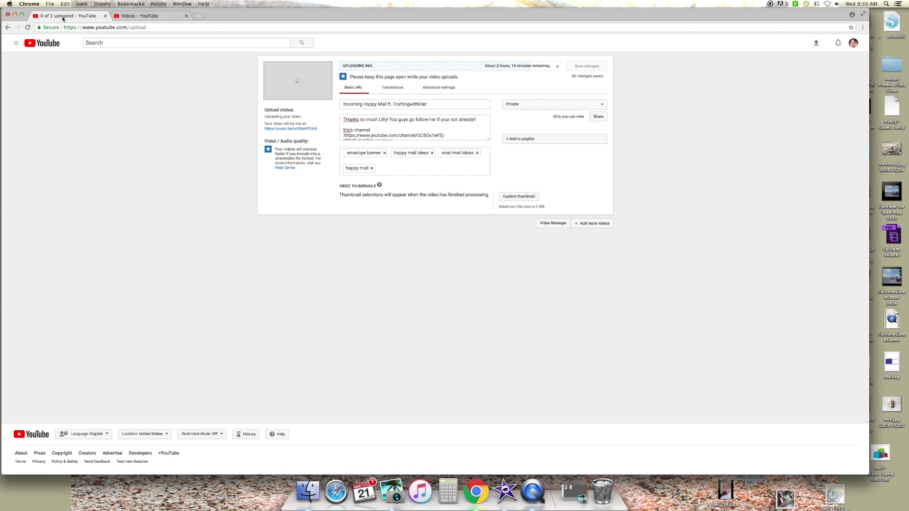
left_click(131, 16)
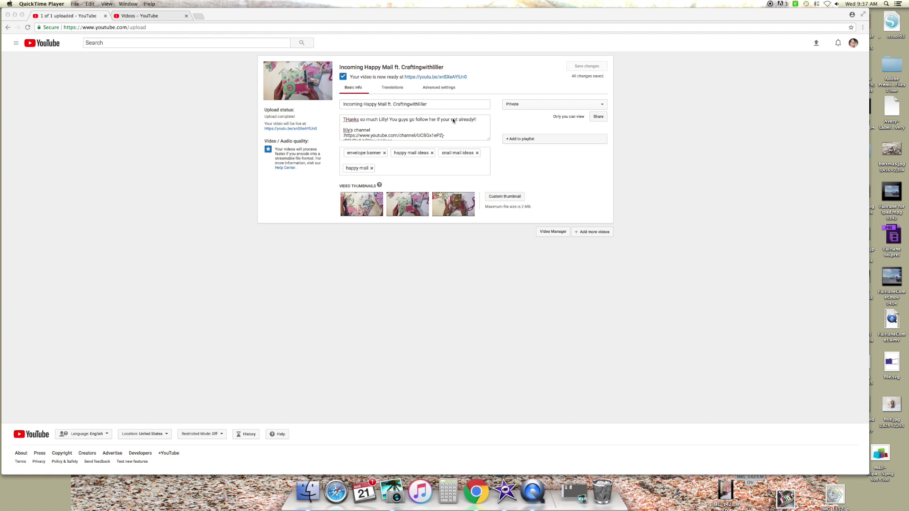
Show the Videos list, where the finished Incoming Happy Mail upload has a thumbnail and date.
left_click(145, 14)
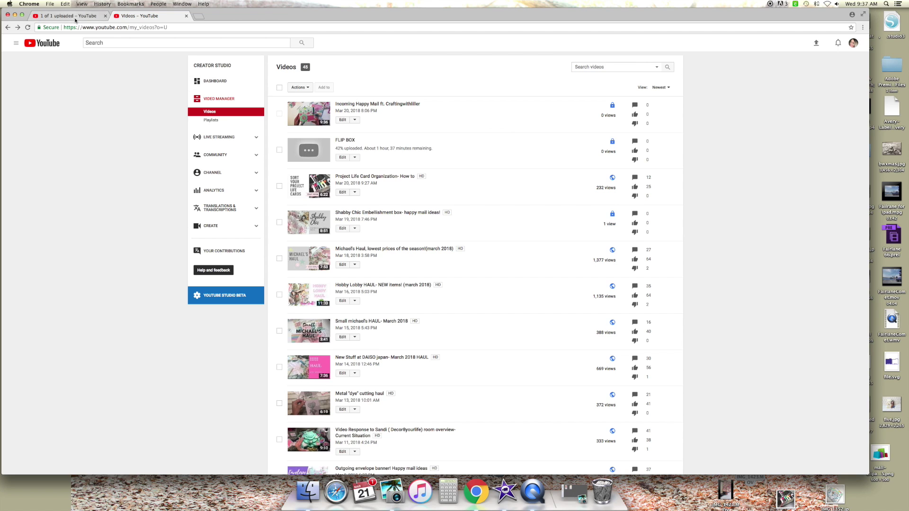
Leave the completed upload page via Creator Studio, confirming Leave, and open the Video Manager list.
left_click(87, 18)
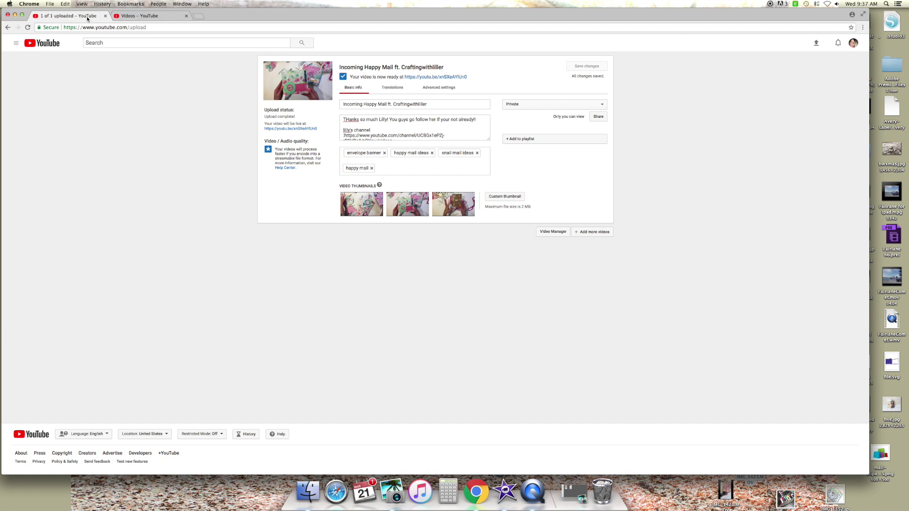
left_click(144, 18)
key("super+alt+Left")
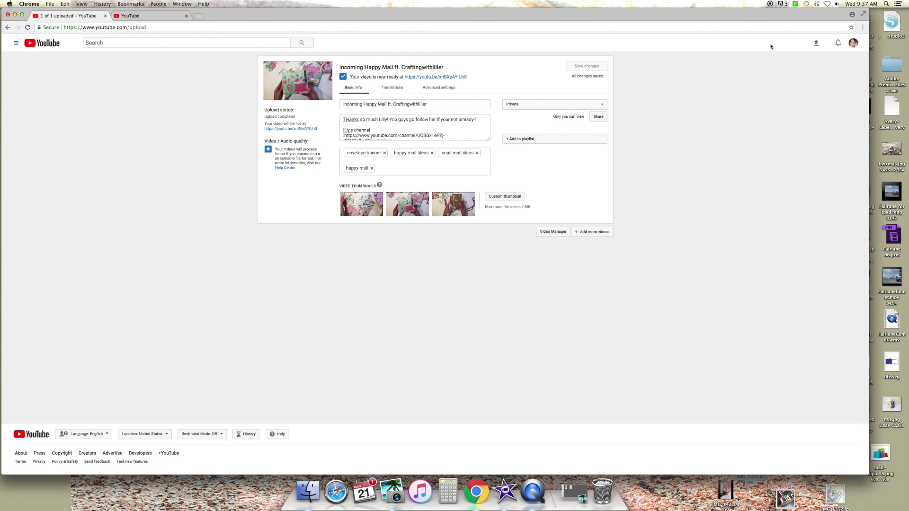
left_click(854, 44)
left_click(817, 83)
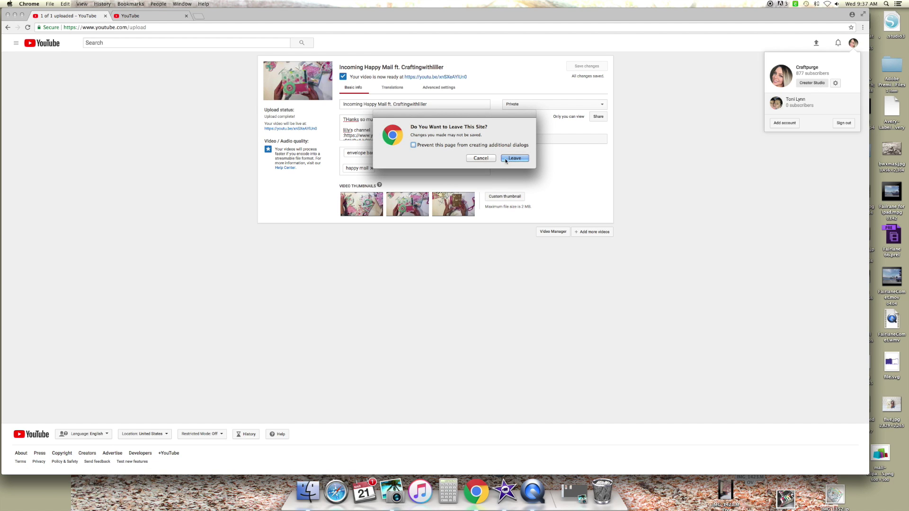
left_click(512, 159)
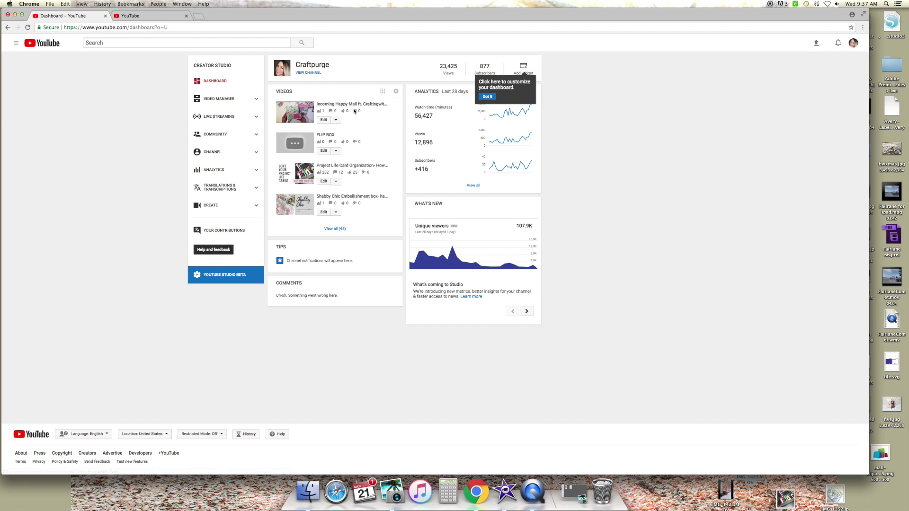
left_click(225, 100)
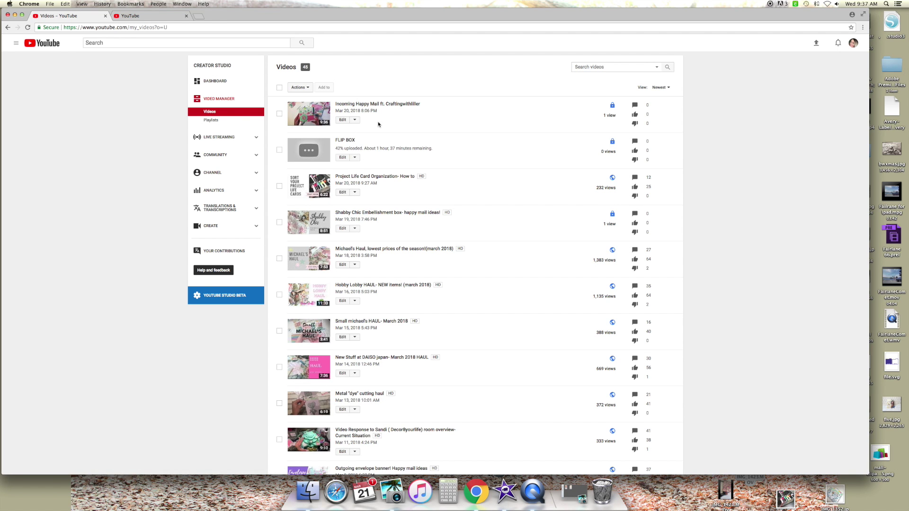
Correct the Incoming Happy Mail description's first word from 'THanks' to 'Thanks', comparing with the other tab.
left_click(343, 121)
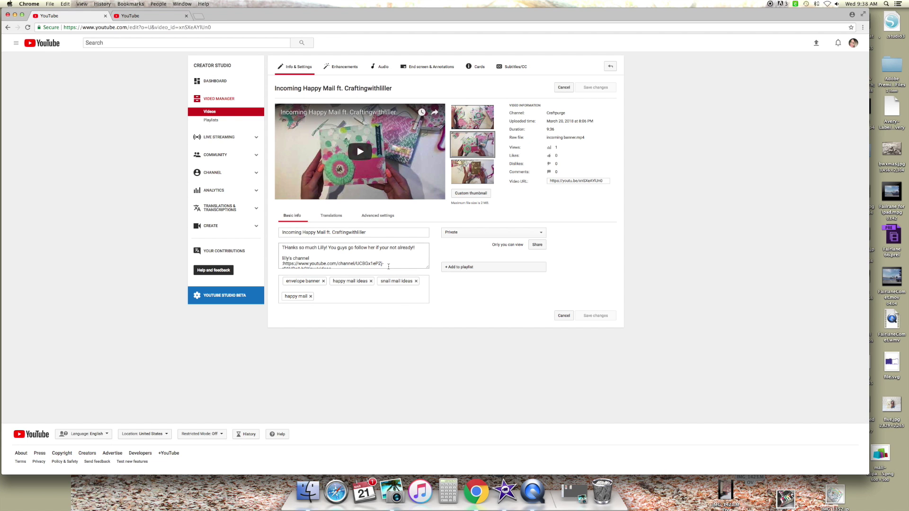
left_click_drag(388, 267, 297, 248)
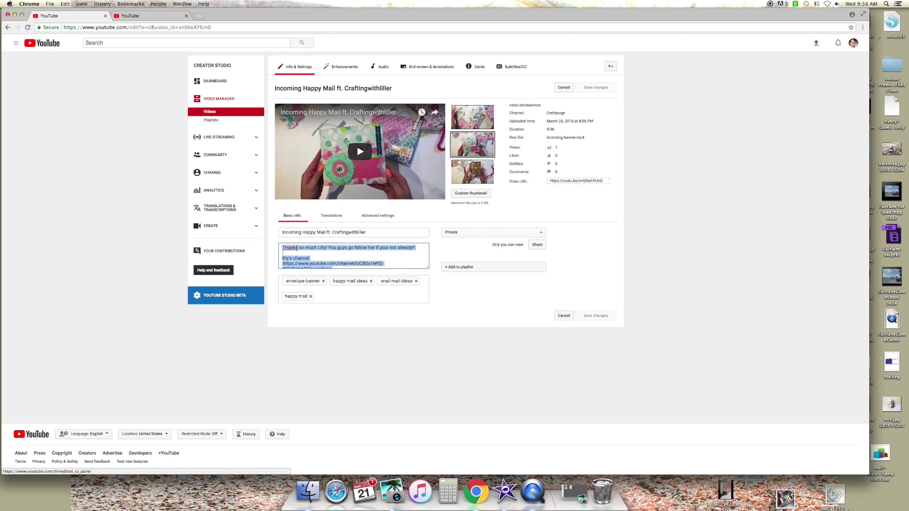
left_click(288, 247)
key("BackSpace")
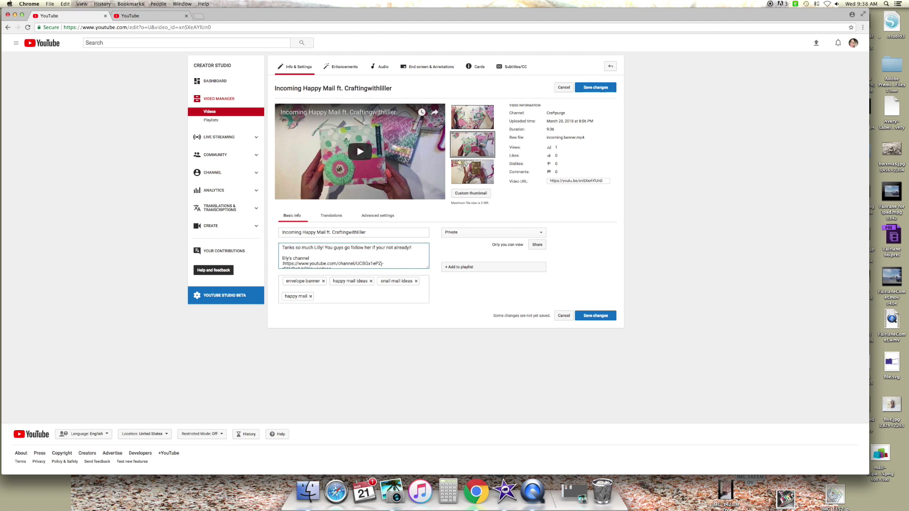
type("h")
left_click(162, 19)
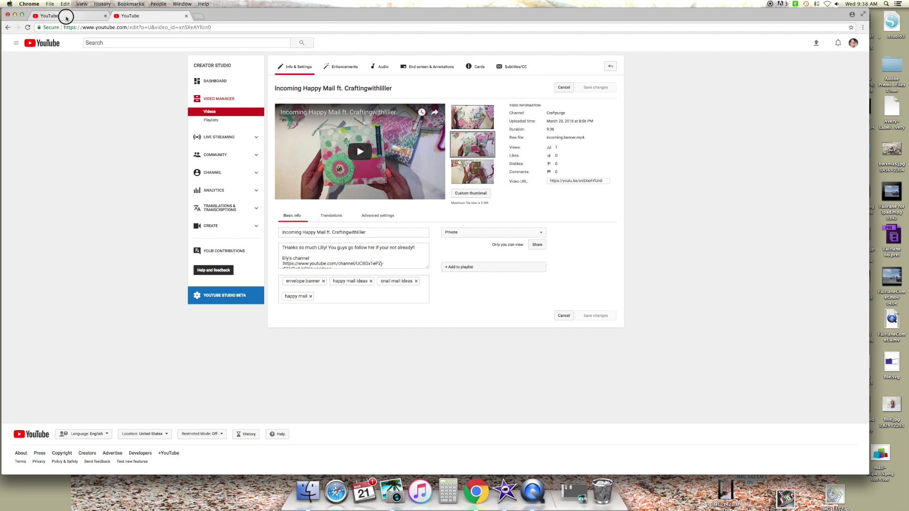
left_click(71, 15)
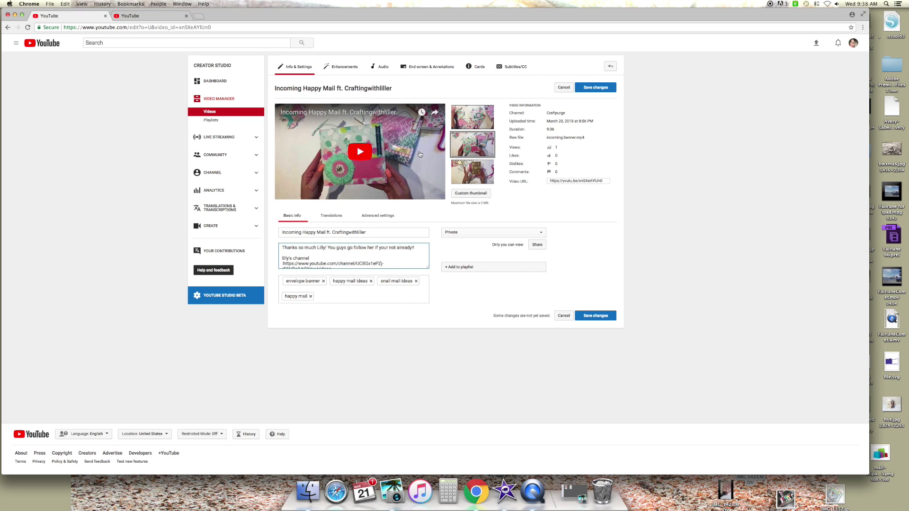